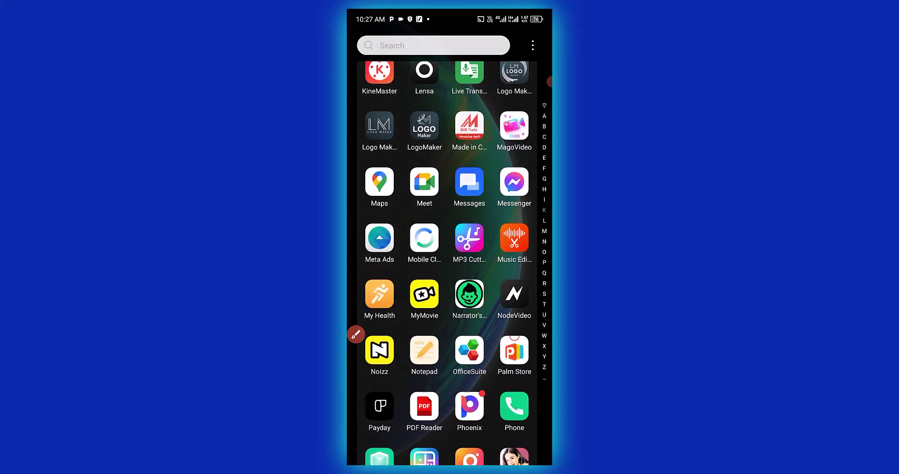
# Launch Messenger from the M section of the app drawer.
pyautogui.click(514, 182)
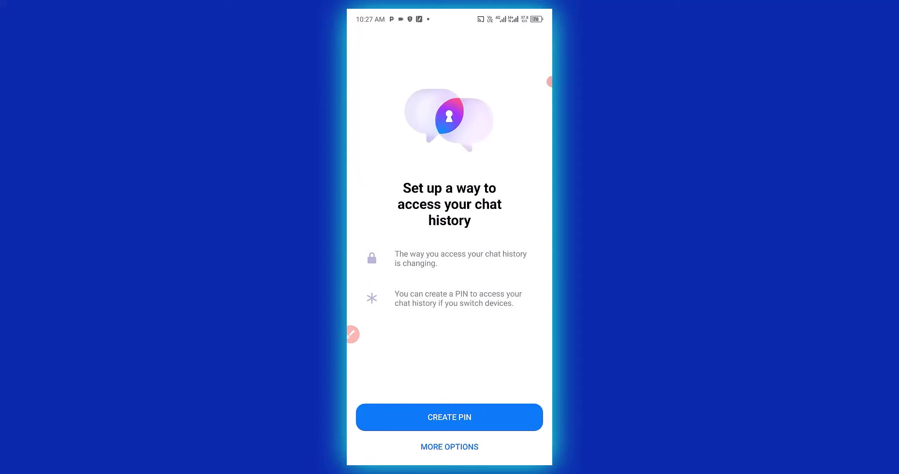
# Move past the chat-history setup screen to the access method choices.
pyautogui.click(352, 335)
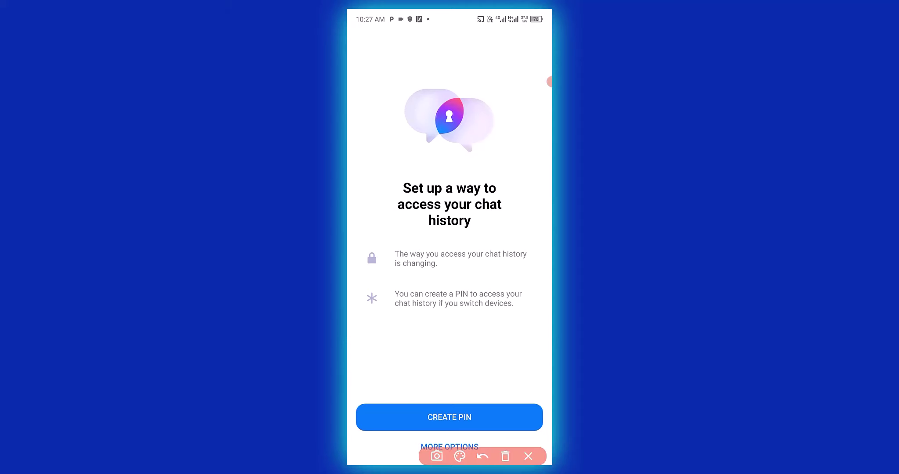
pyautogui.moveTo(494, 432); pyautogui.dragTo(478, 453)
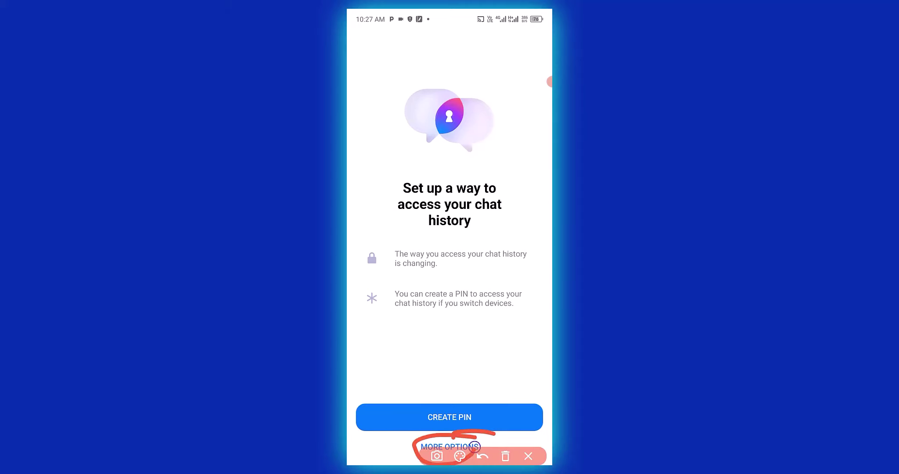
# Open More Options to view the other chat-history access methods.
pyautogui.click(506, 457)
pyautogui.click(450, 447)
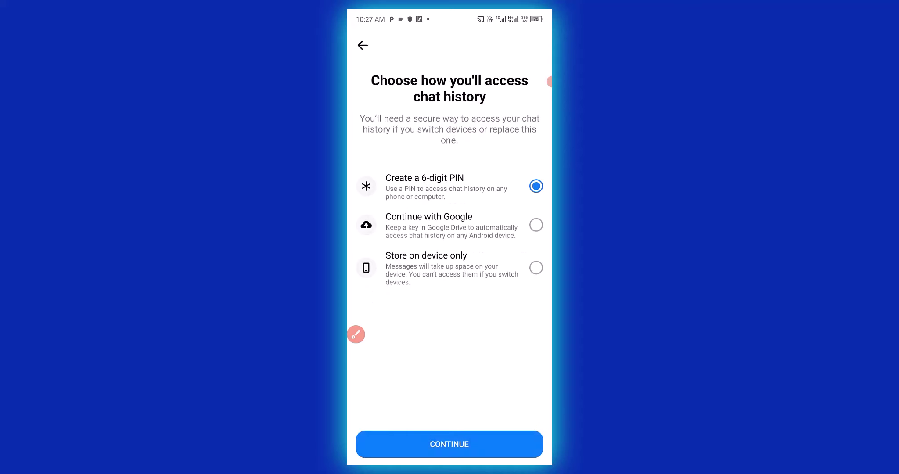
pyautogui.click(357, 334)
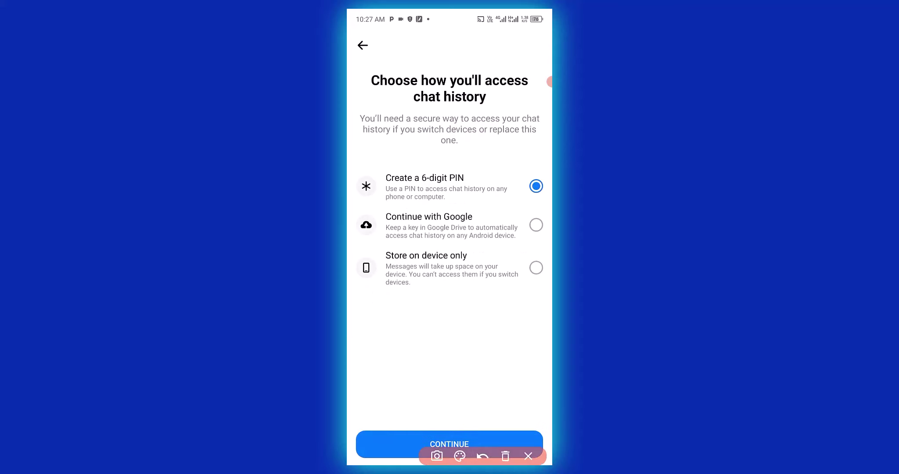
pyautogui.moveTo(499, 177); pyautogui.dragTo(485, 172)
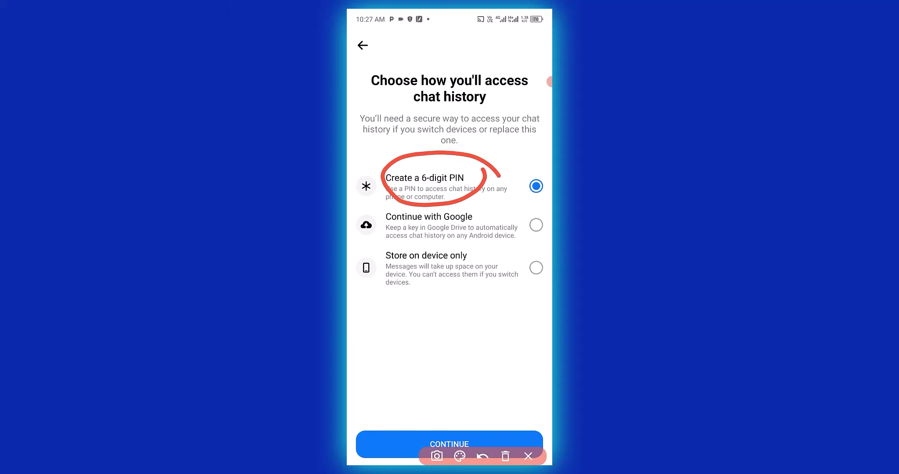
pyautogui.click(506, 456)
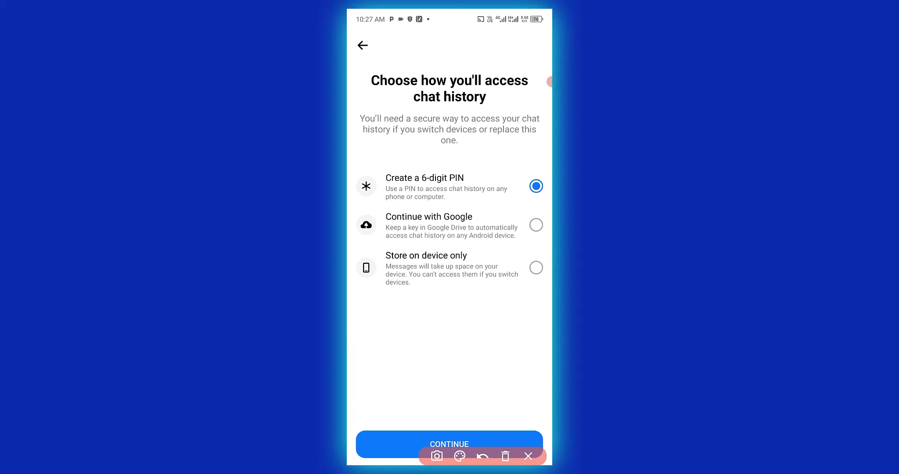
pyautogui.moveTo(504, 212); pyautogui.dragTo(504, 218)
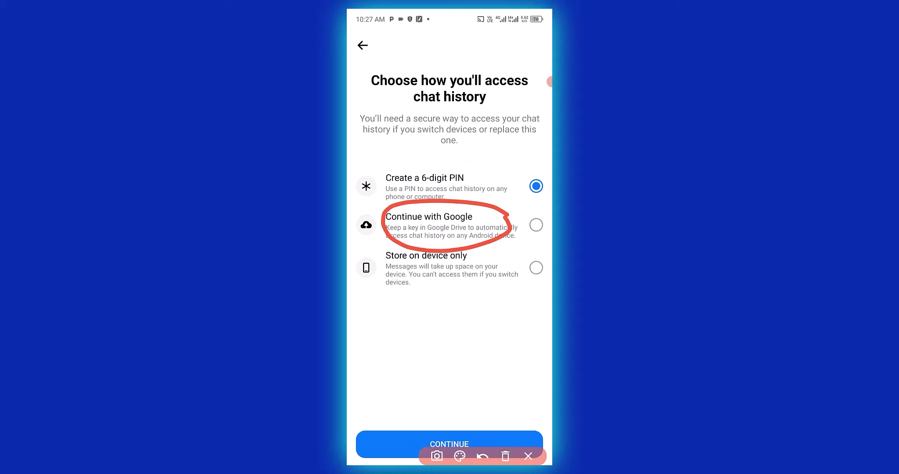
# Keep 'Create a 6-digit PIN' selected and continue to the Create your PIN screen.
pyautogui.click(506, 457)
pyautogui.moveTo(506, 256)
pyautogui.mouseDown()
pyautogui.moveTo(467, 240)
pyautogui.moveTo(419, 284)
pyautogui.moveTo(492, 259)
pyautogui.mouseUp()
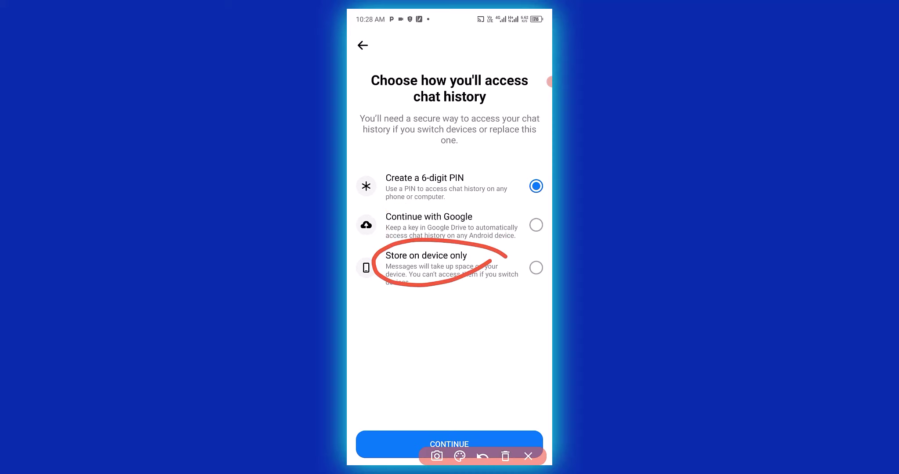
pyautogui.click(505, 457)
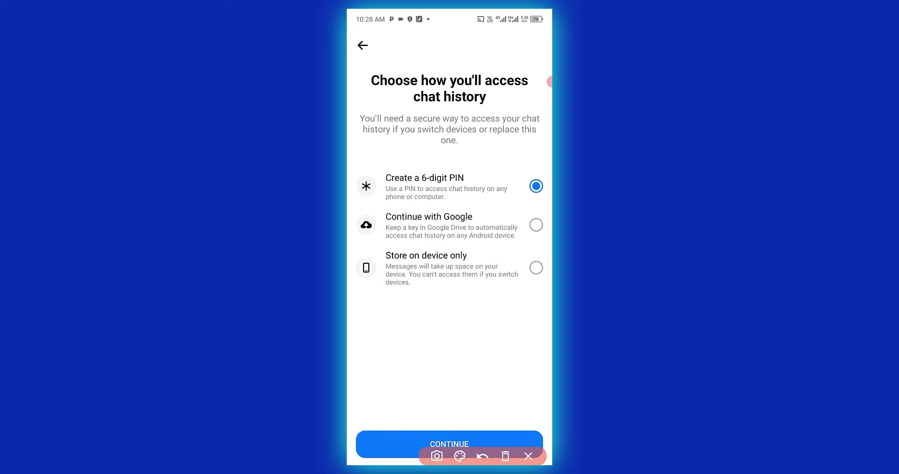
pyautogui.moveTo(503, 172)
pyautogui.mouseDown()
pyautogui.moveTo(462, 161)
pyautogui.moveTo(401, 201)
pyautogui.moveTo(501, 167)
pyautogui.mouseUp()
pyautogui.moveTo(496, 171)
pyautogui.mouseDown()
pyautogui.moveTo(432, 161)
pyautogui.moveTo(492, 200)
pyautogui.moveTo(477, 157)
pyautogui.mouseUp()
pyautogui.moveTo(479, 415)
pyautogui.mouseDown()
pyautogui.moveTo(426, 448)
pyautogui.moveTo(497, 424)
pyautogui.mouseUp()
pyautogui.click(528, 456)
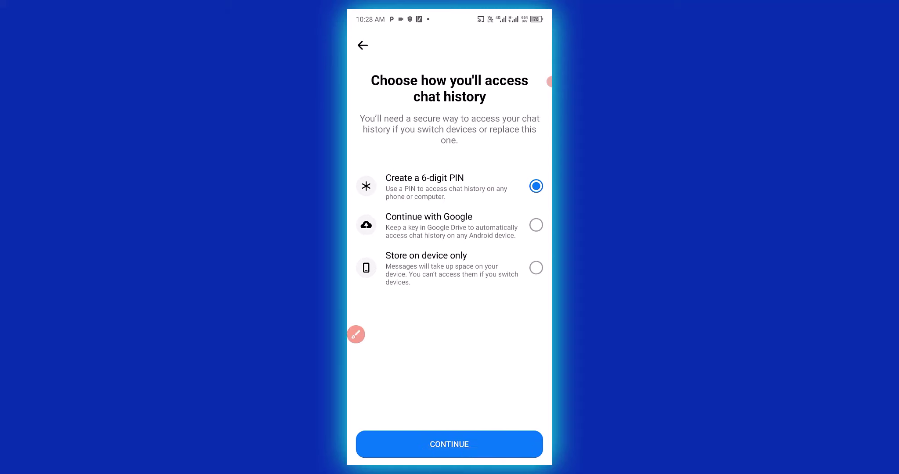
pyautogui.click(450, 444)
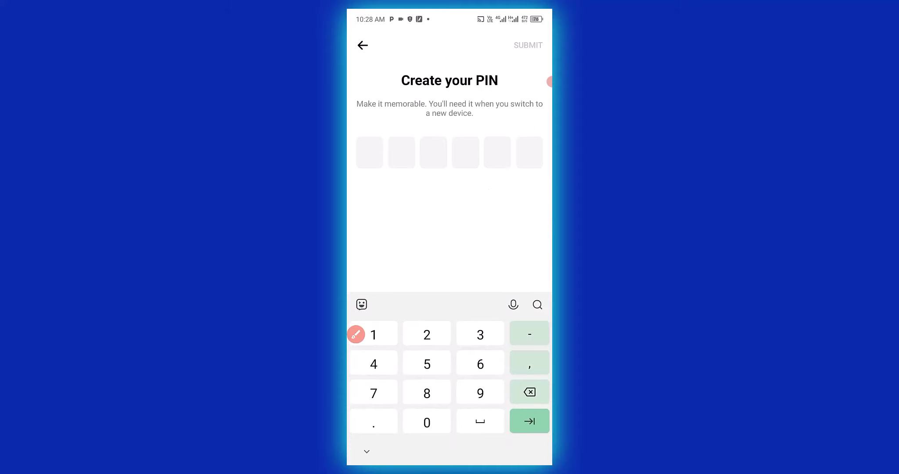
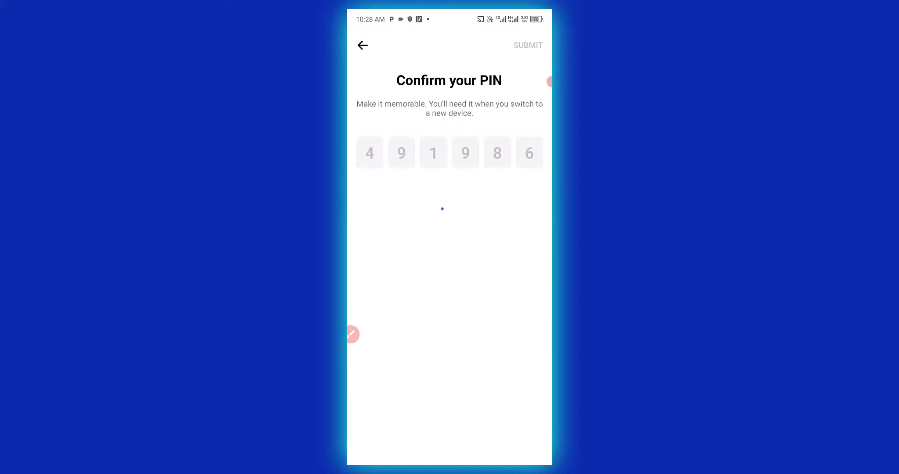